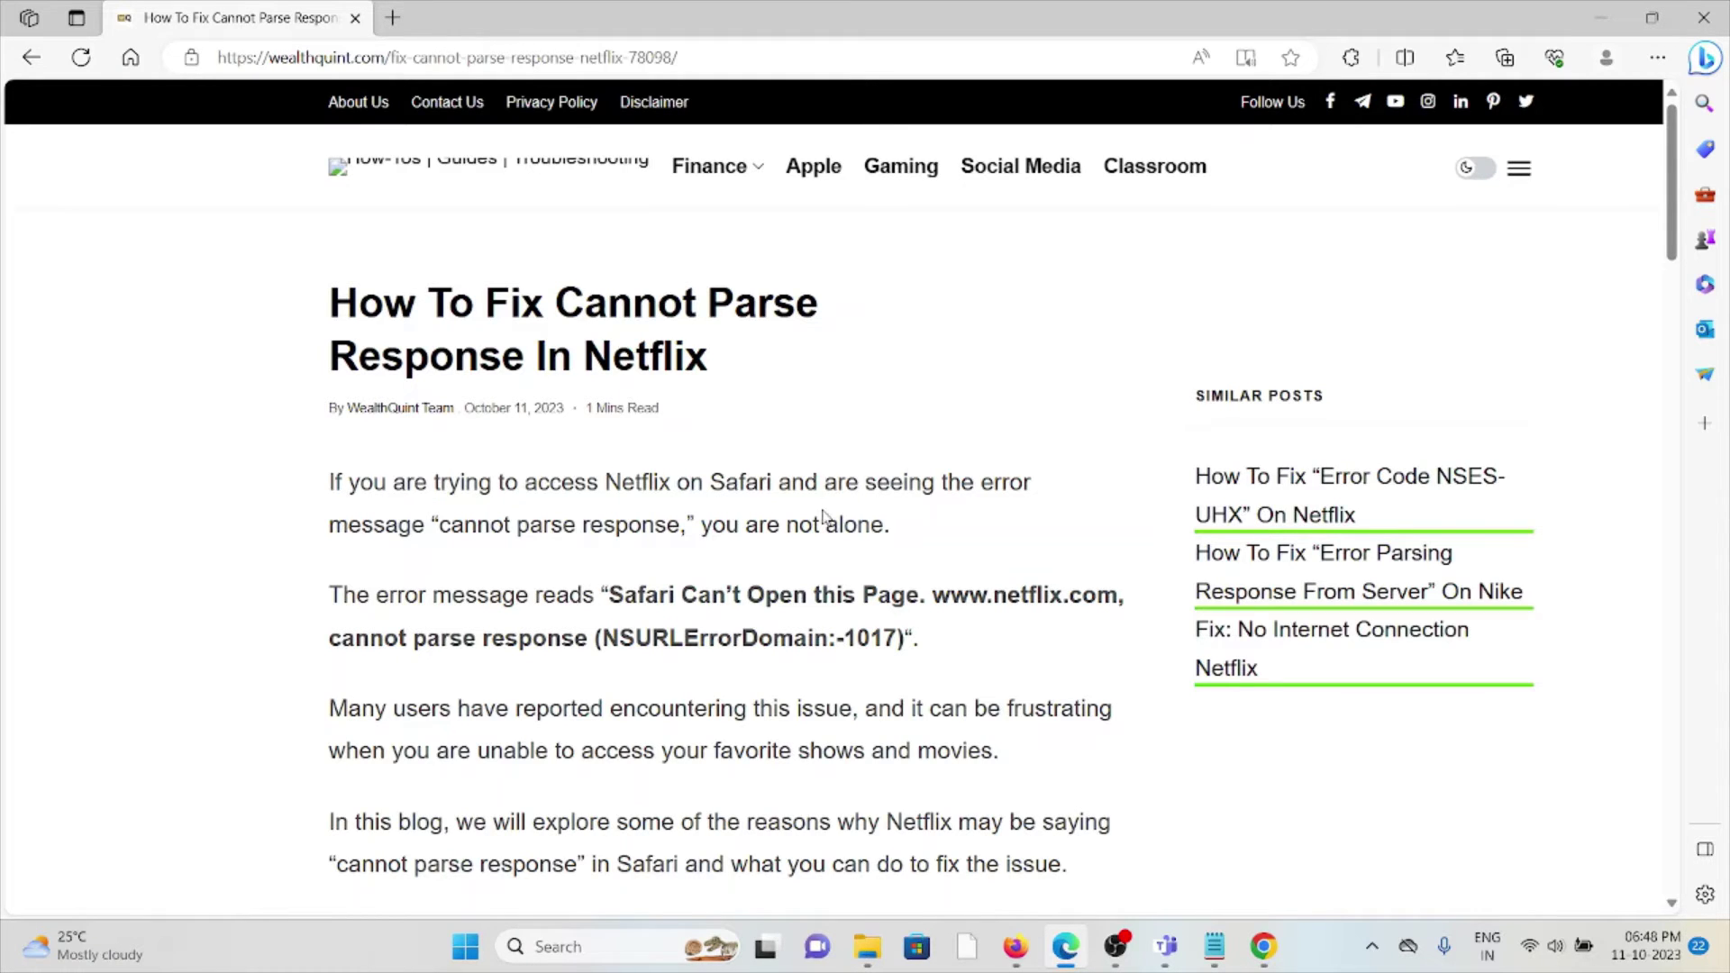
{"action": "scroll", "coordinate": [824, 513], "scroll_direction": "down", "scroll_amount": 1}
{"action": "scroll", "coordinate": [823, 514], "scroll_direction": "down", "scroll_amount": 2}
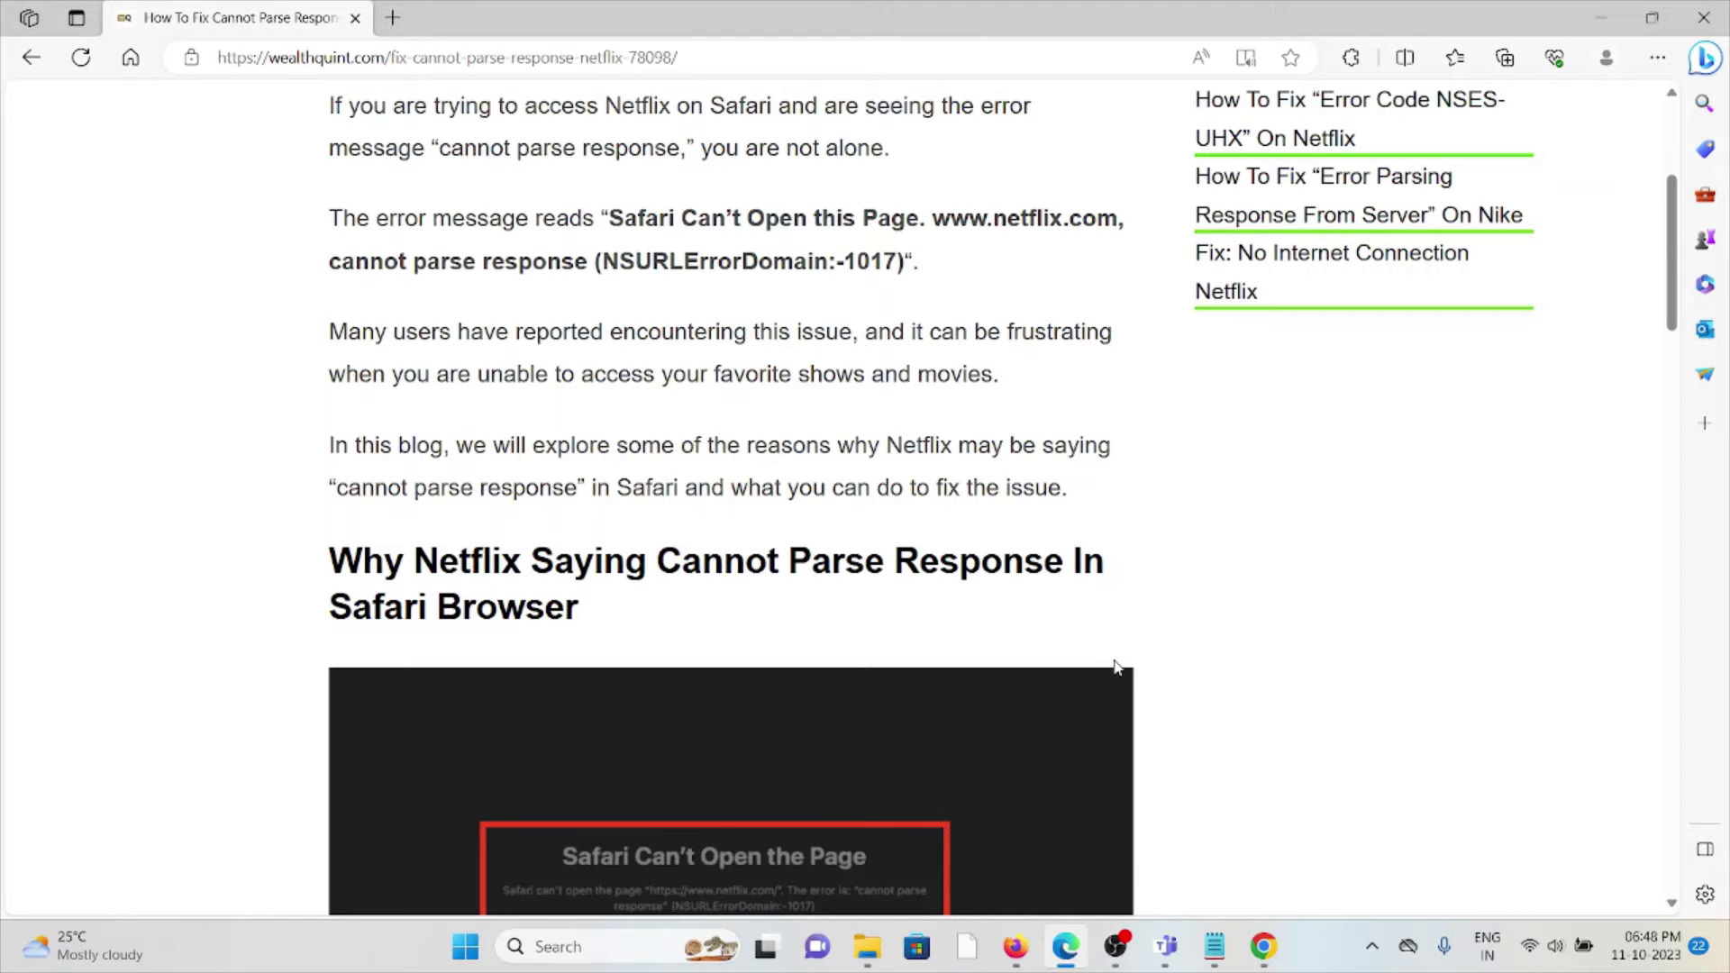
{"action": "scroll", "coordinate": [1116, 667], "scroll_direction": "down", "scroll_amount": 1}
{"action": "scroll", "coordinate": [1116, 665], "scroll_direction": "down", "scroll_amount": 1}
{"action": "scroll", "coordinate": [1115, 666], "scroll_direction": "down", "scroll_amount": 2}
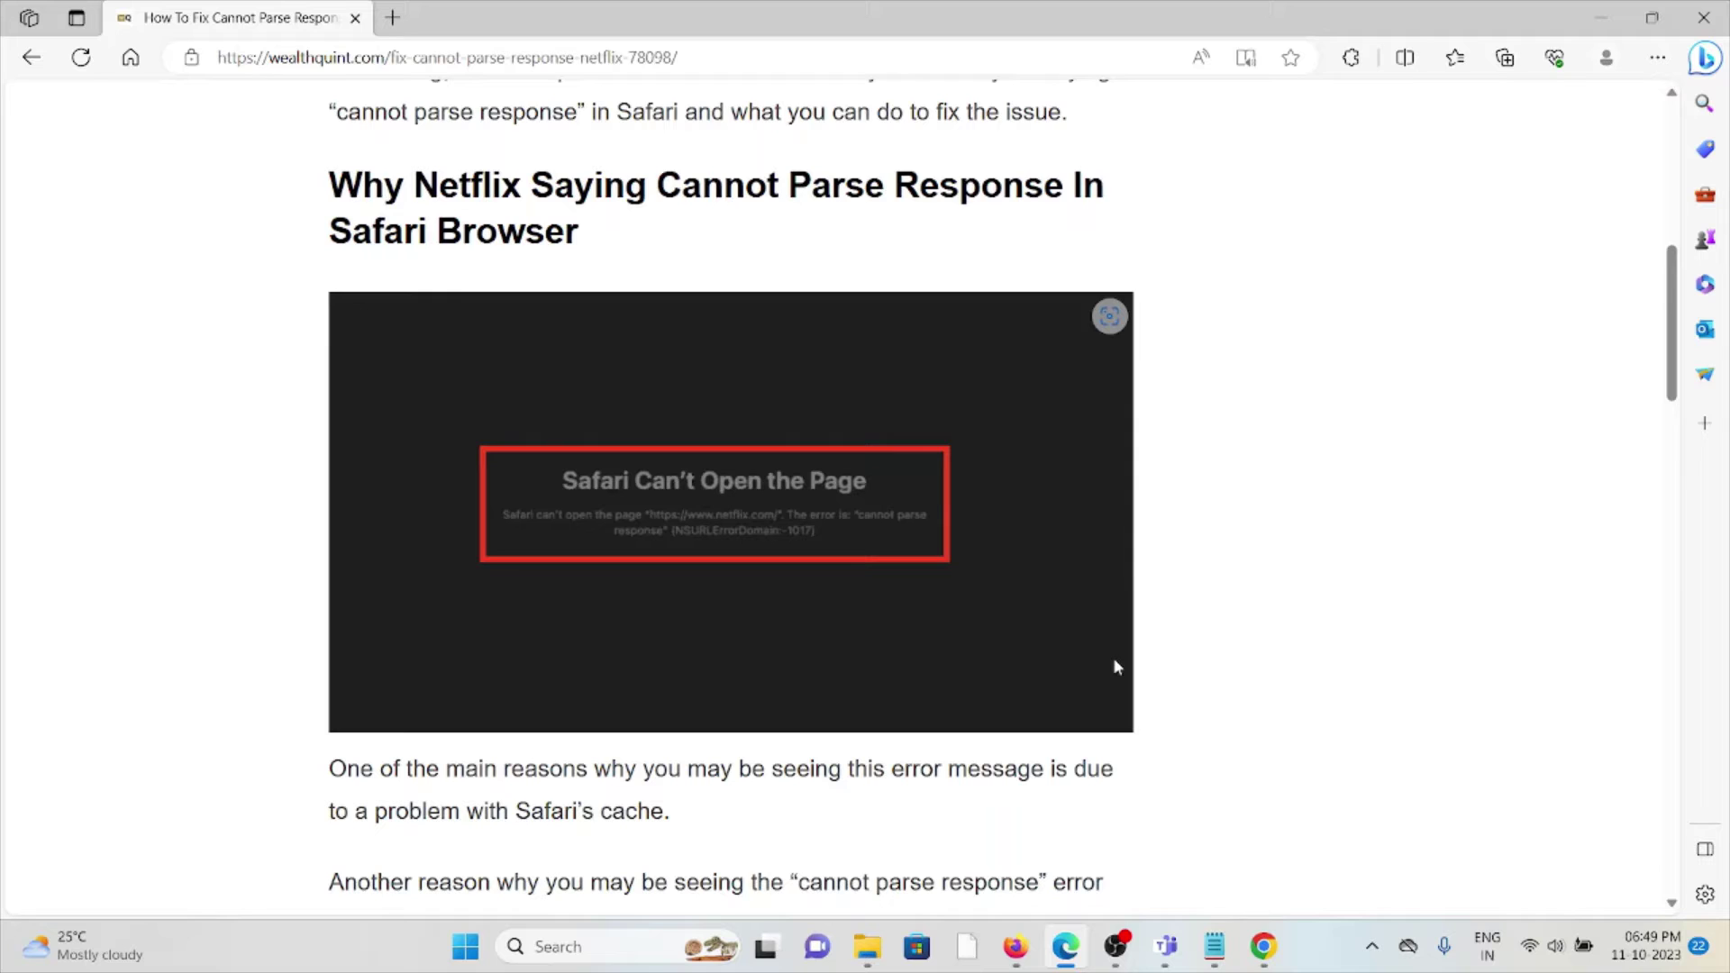
{"action": "scroll", "coordinate": [569, 461], "scroll_direction": "down", "scroll_amount": 1}
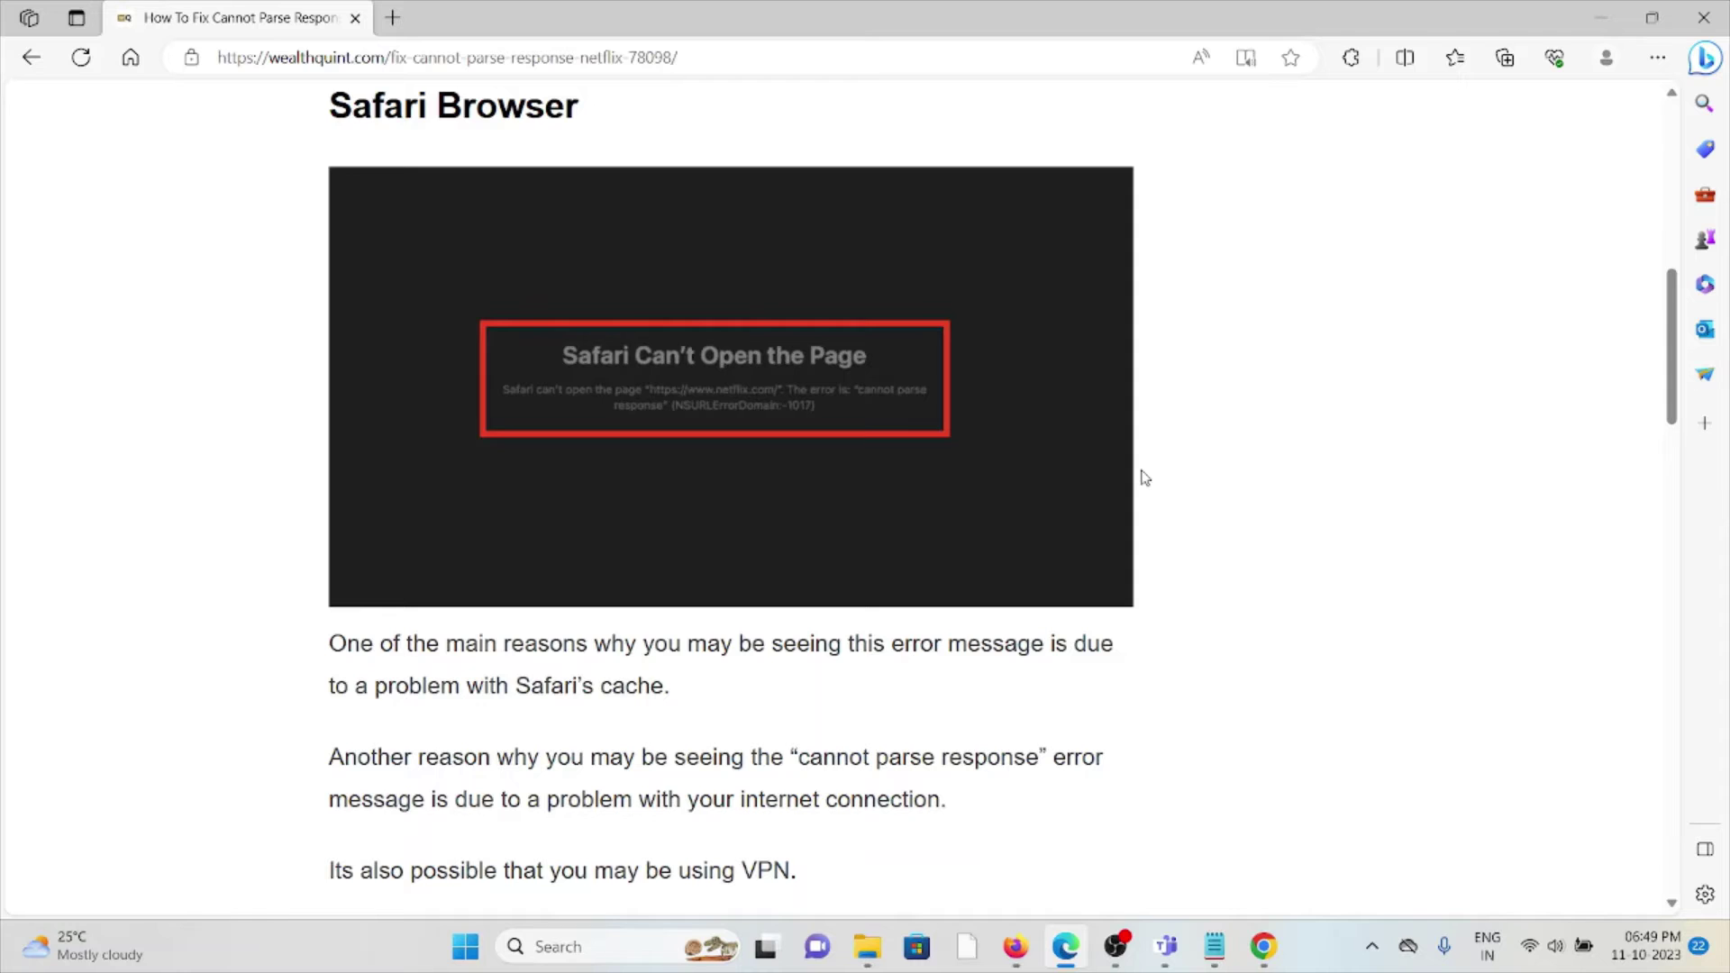
{"action": "mouse_move", "coordinate": [731, 515]}
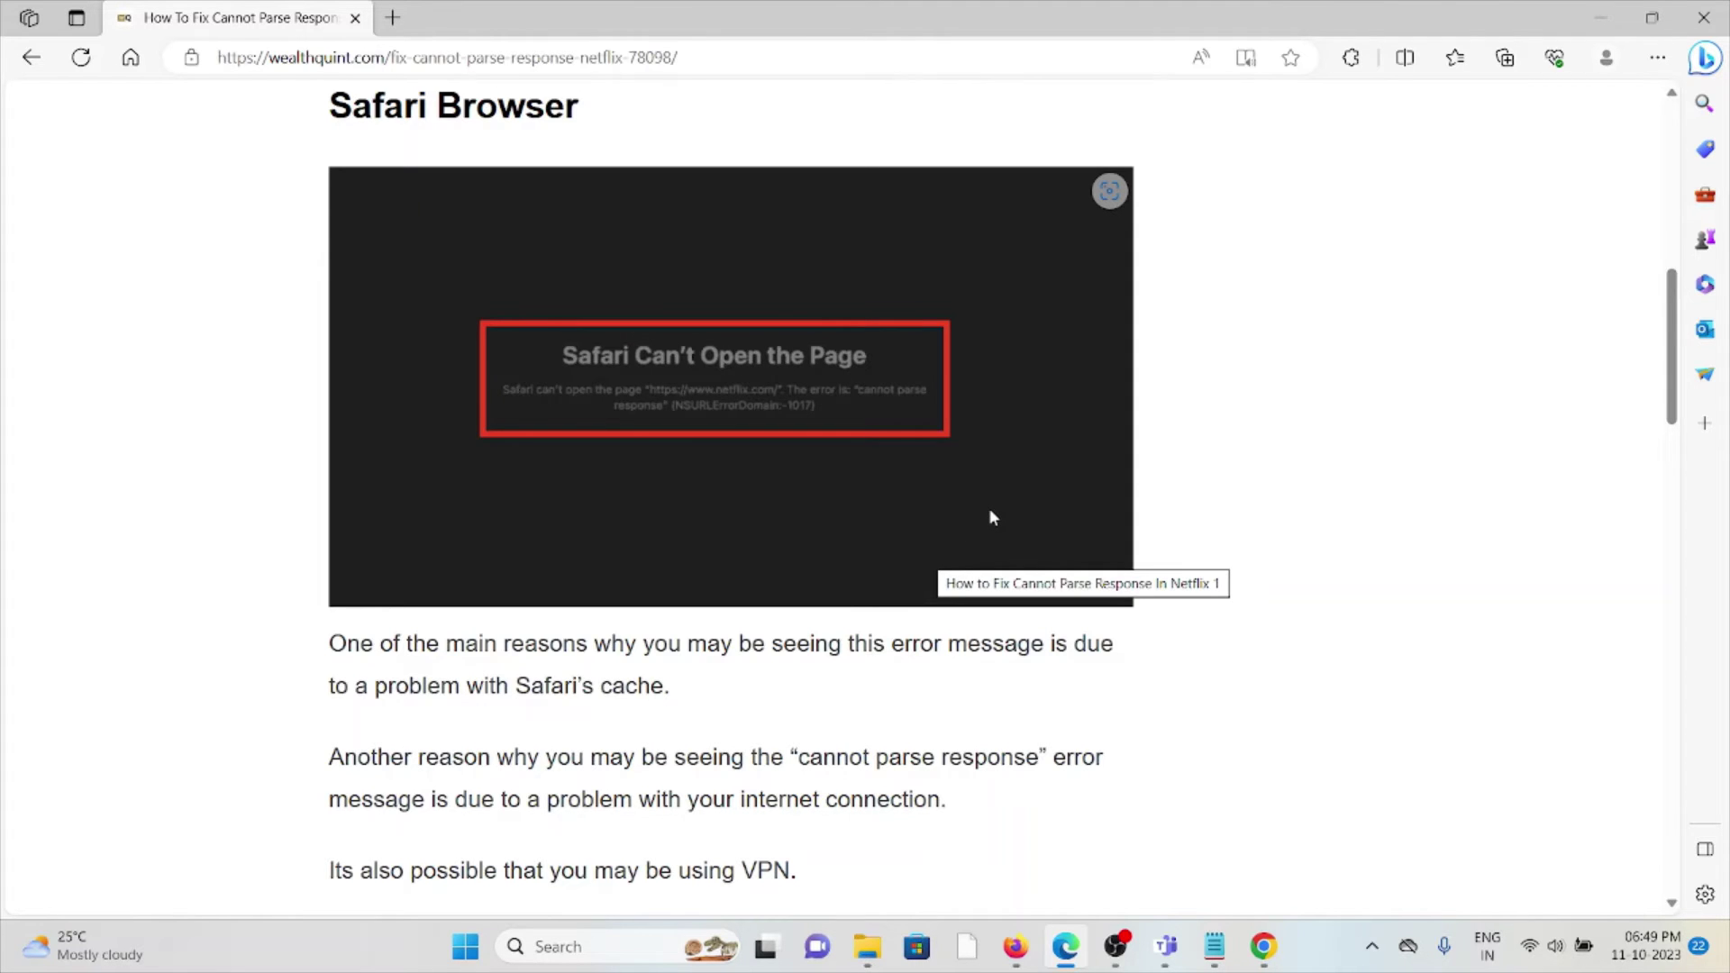
{"action": "scroll", "coordinate": [990, 518], "scroll_direction": "down", "scroll_amount": 3}
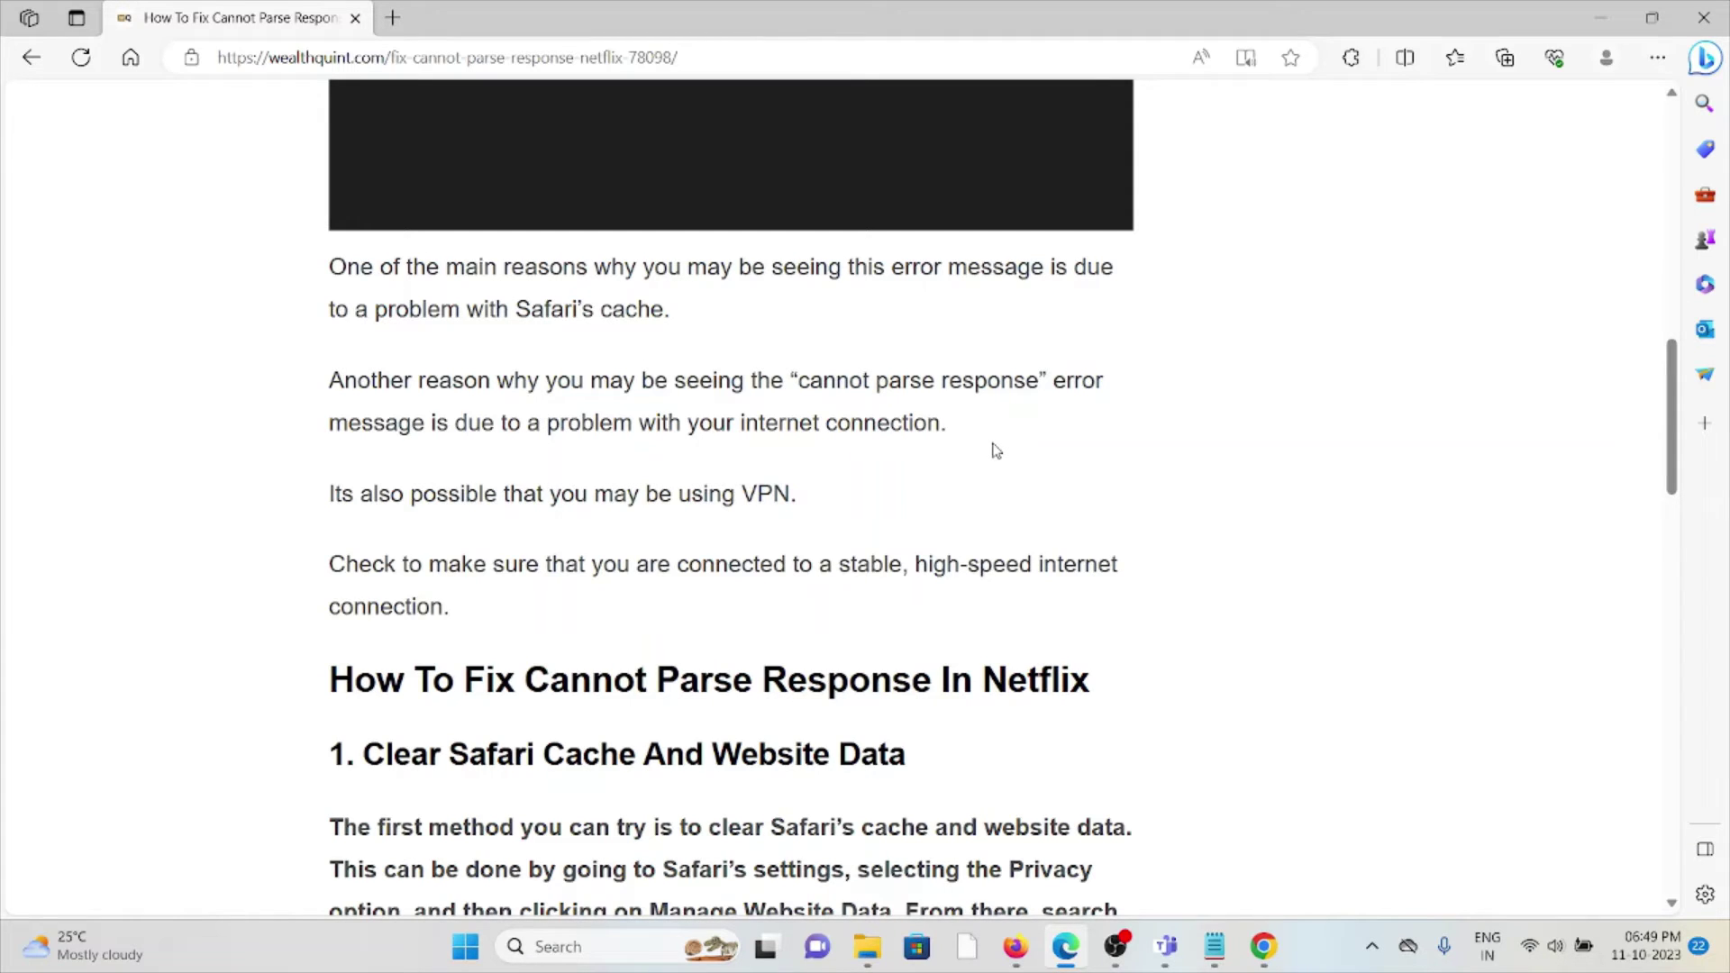
{"action": "scroll", "coordinate": [994, 450], "scroll_direction": "down", "scroll_amount": 3}
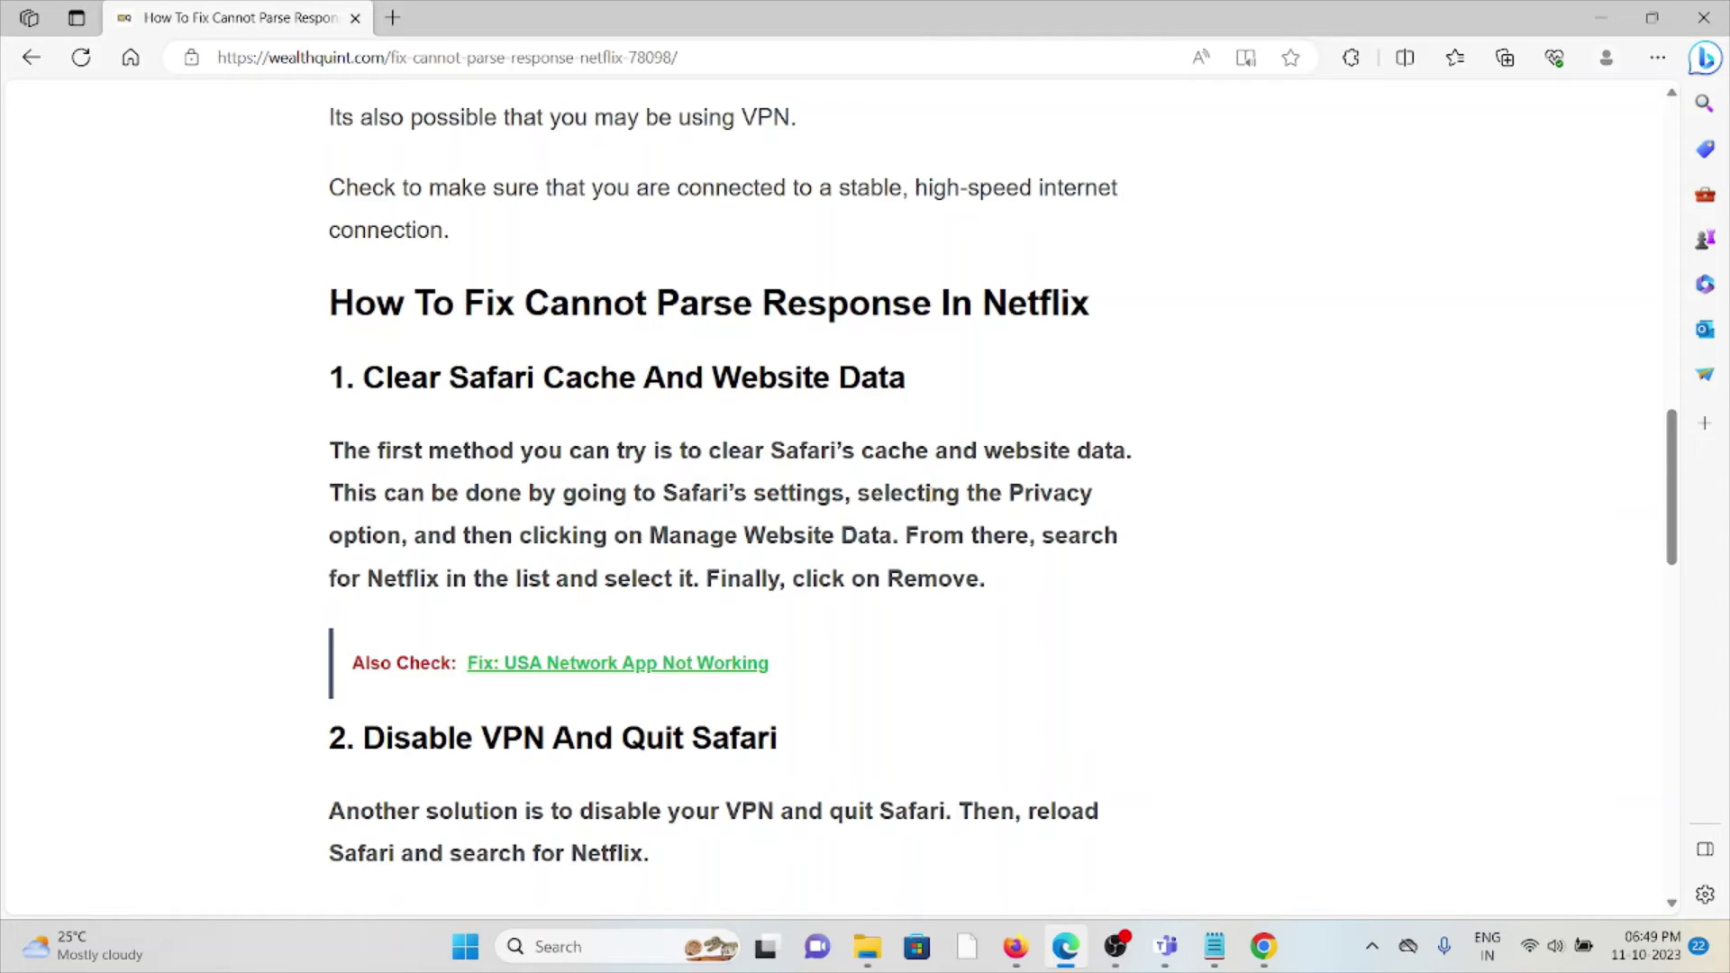
{"action": "scroll", "coordinate": [905, 460], "scroll_direction": "down", "scroll_amount": 2}
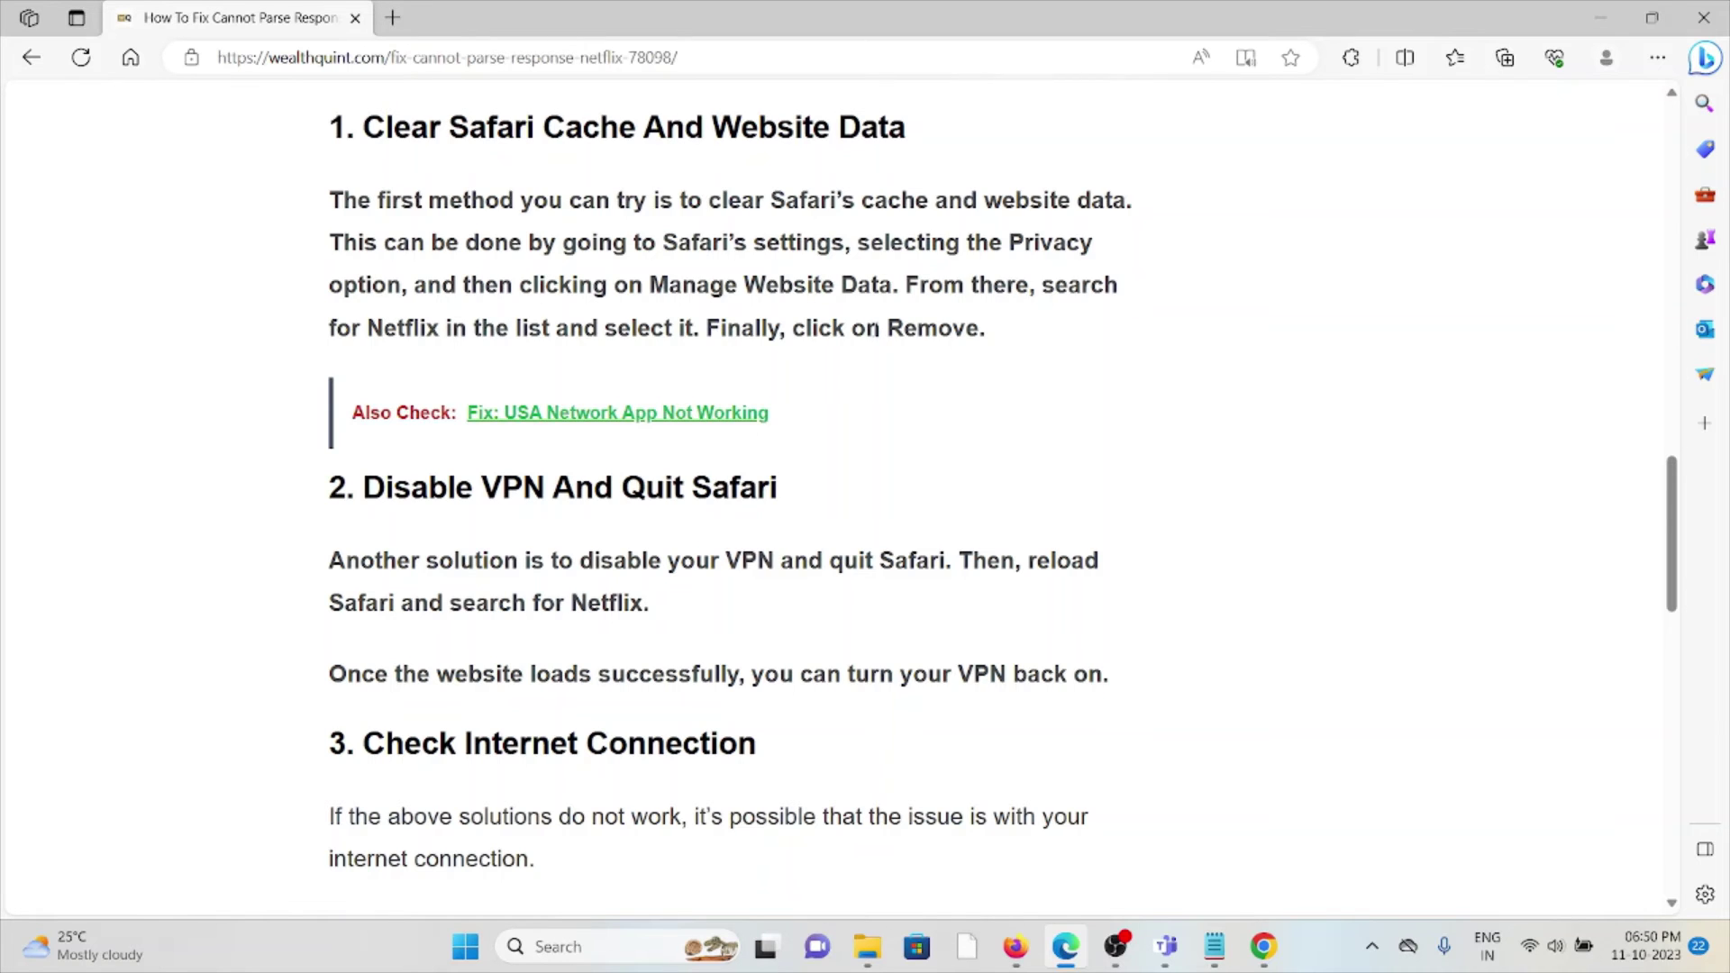
{"action": "scroll", "coordinate": [875, 331], "scroll_direction": "down", "scroll_amount": 2}
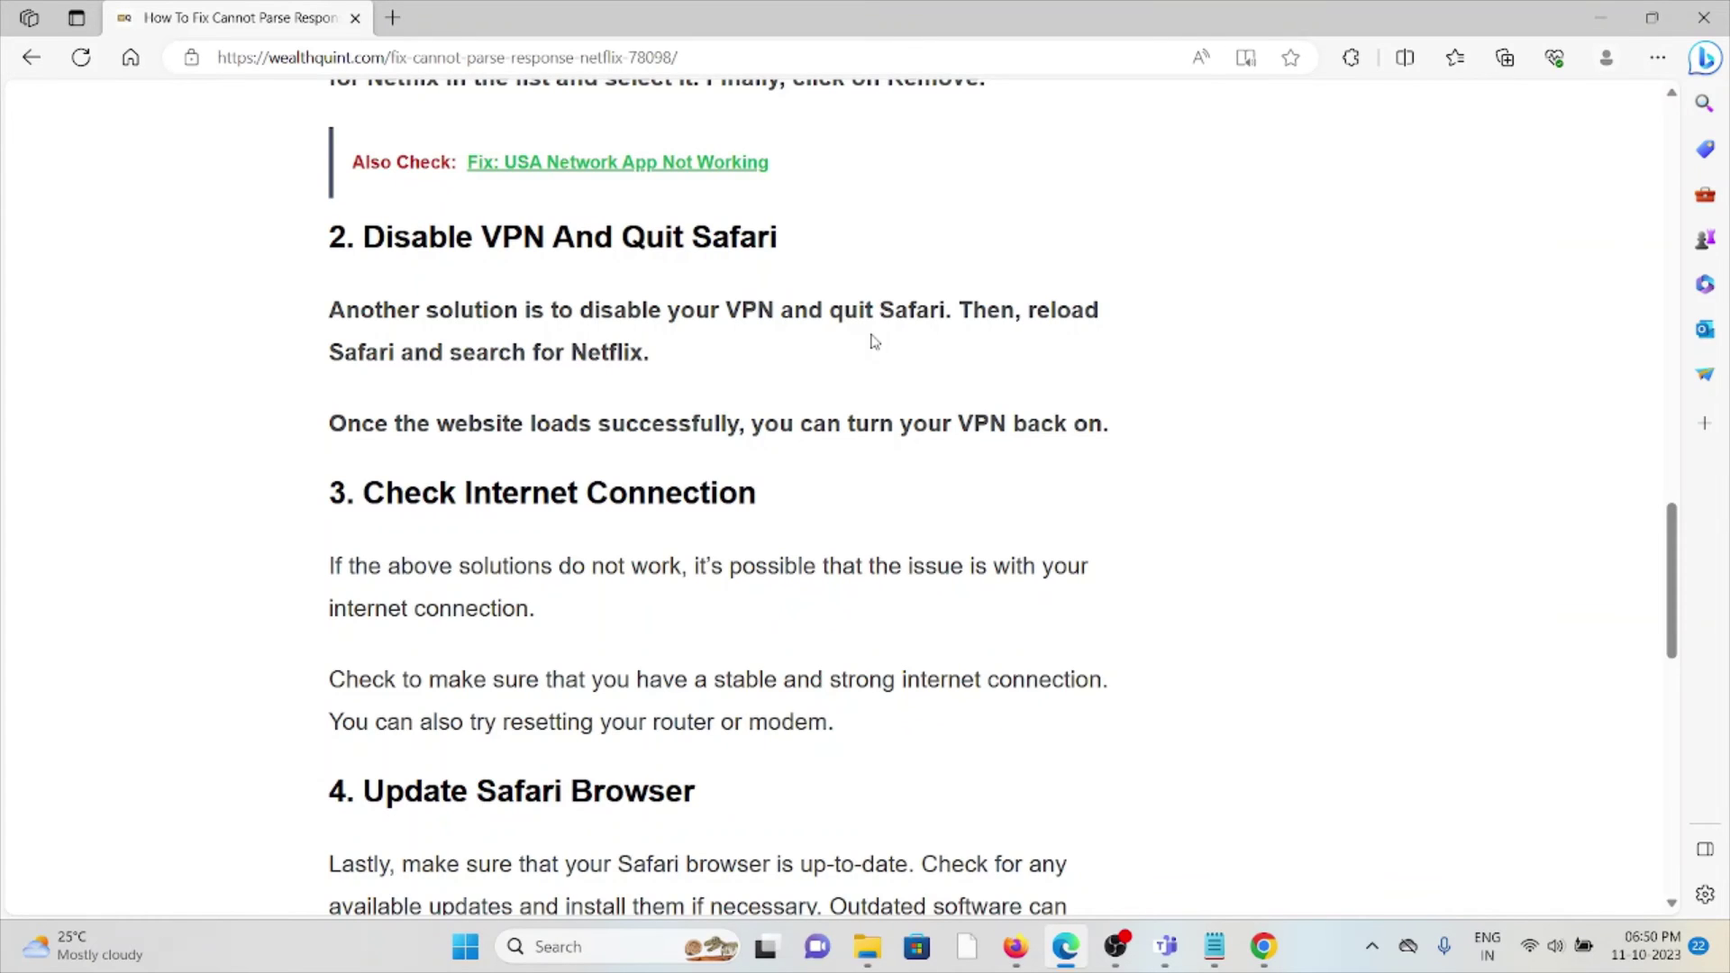
{"action": "scroll", "coordinate": [871, 343], "scroll_direction": "down", "scroll_amount": 1}
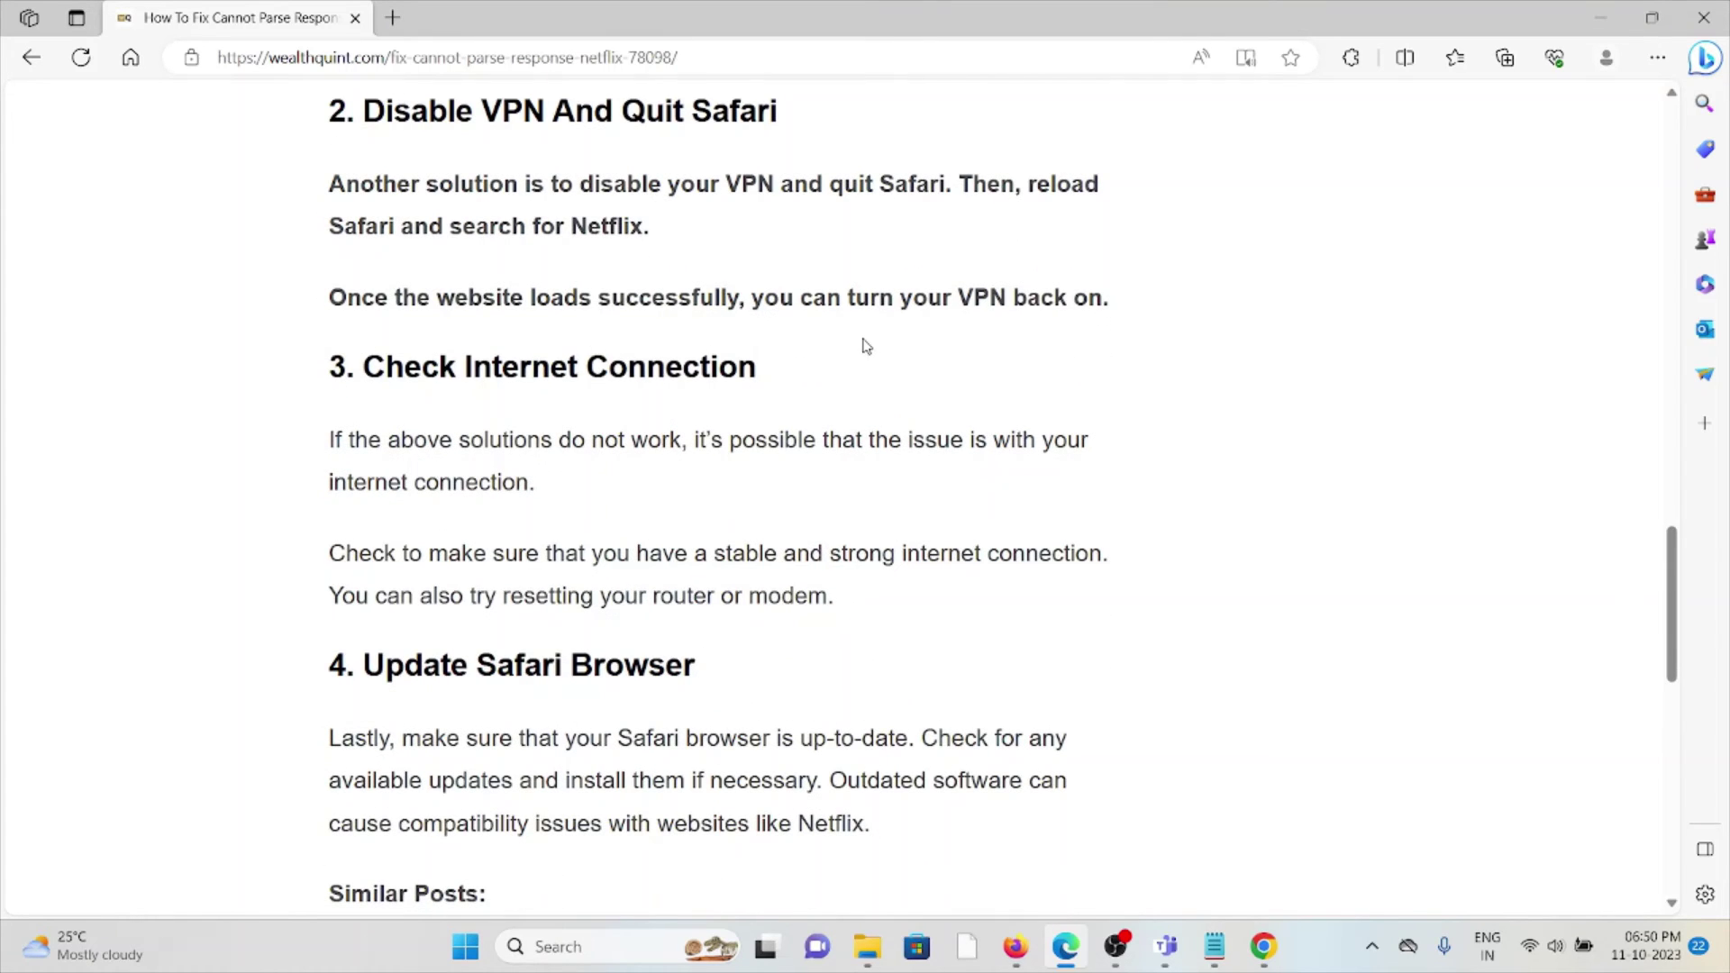
{"action": "scroll", "coordinate": [862, 347], "scroll_direction": "down", "scroll_amount": 1}
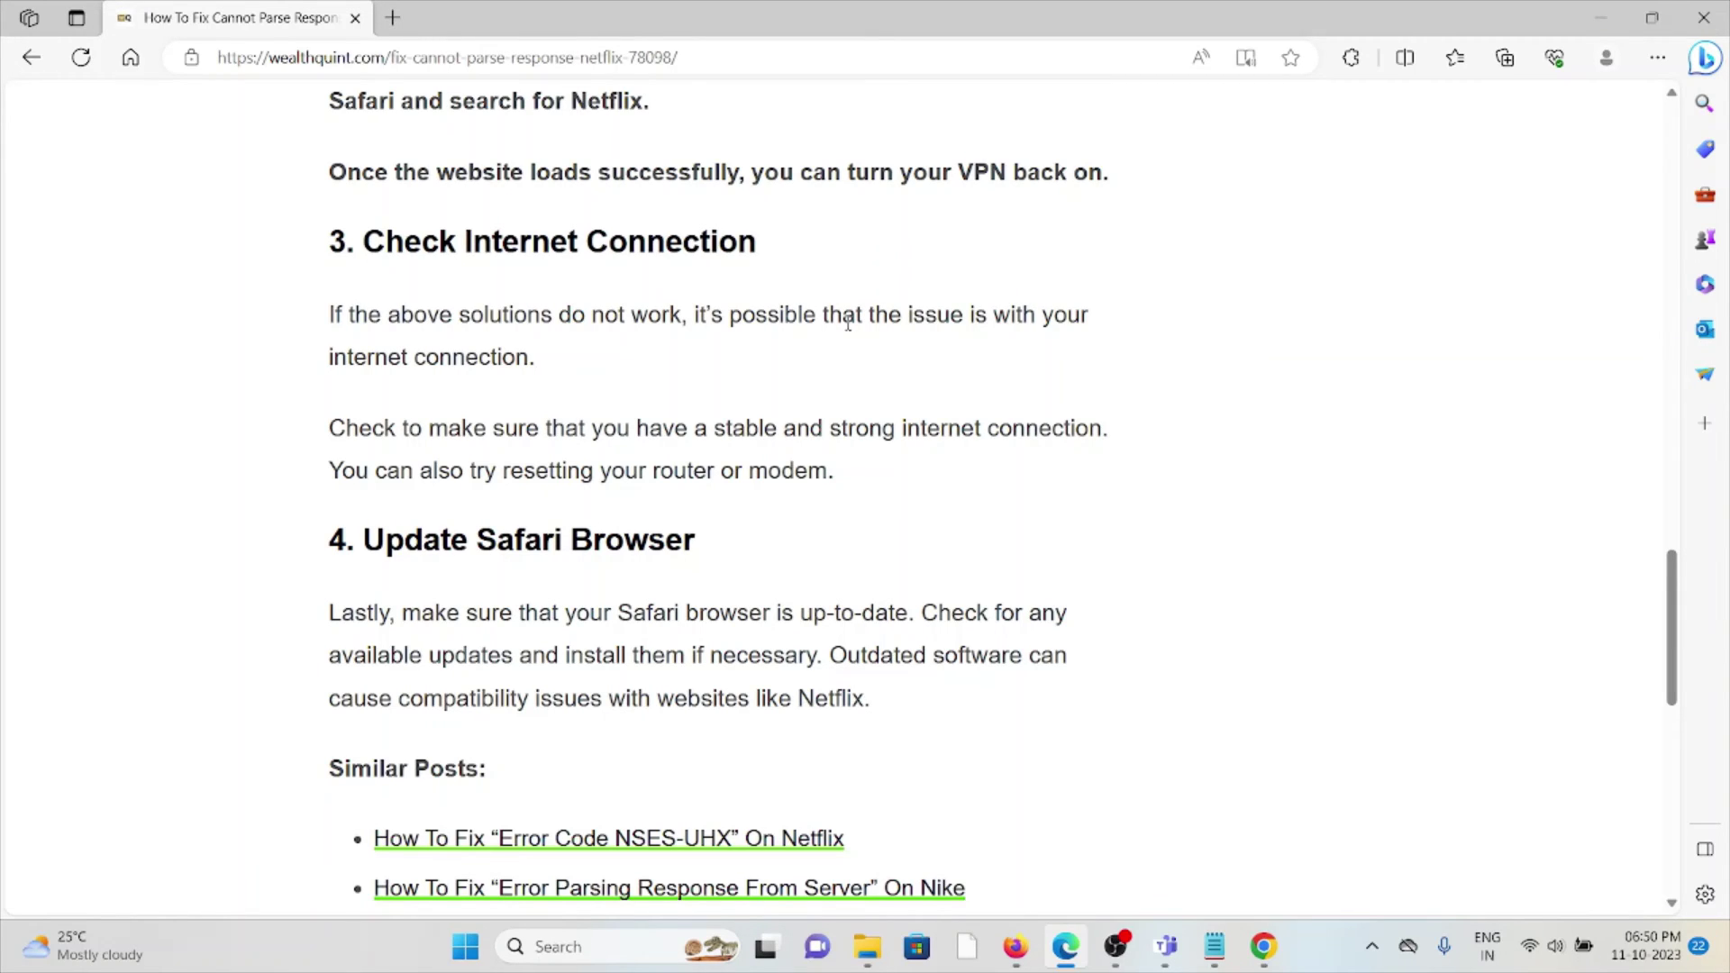
{"action": "scroll", "coordinate": [846, 325], "scroll_direction": "down", "scroll_amount": 1}
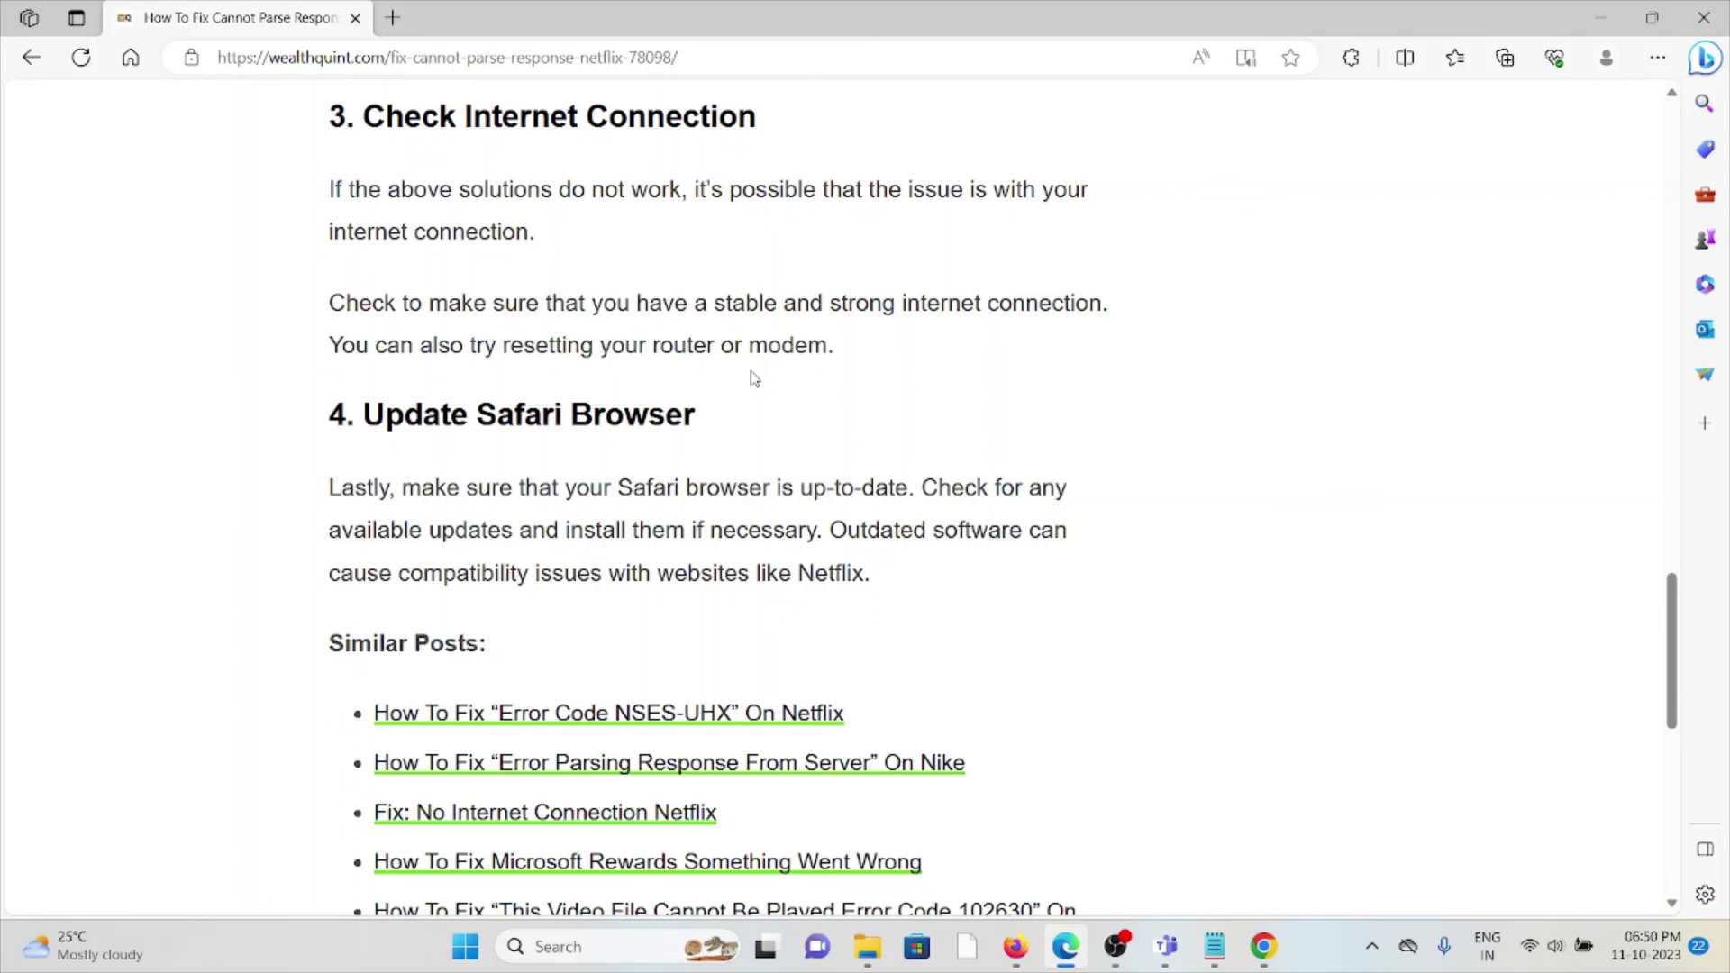
{"action": "scroll", "coordinate": [753, 378], "scroll_direction": "up", "scroll_amount": 5}
{"action": "scroll", "coordinate": [812, 406], "scroll_direction": "up", "scroll_amount": 5}
{"action": "scroll", "coordinate": [919, 446], "scroll_direction": "up", "scroll_amount": 4}
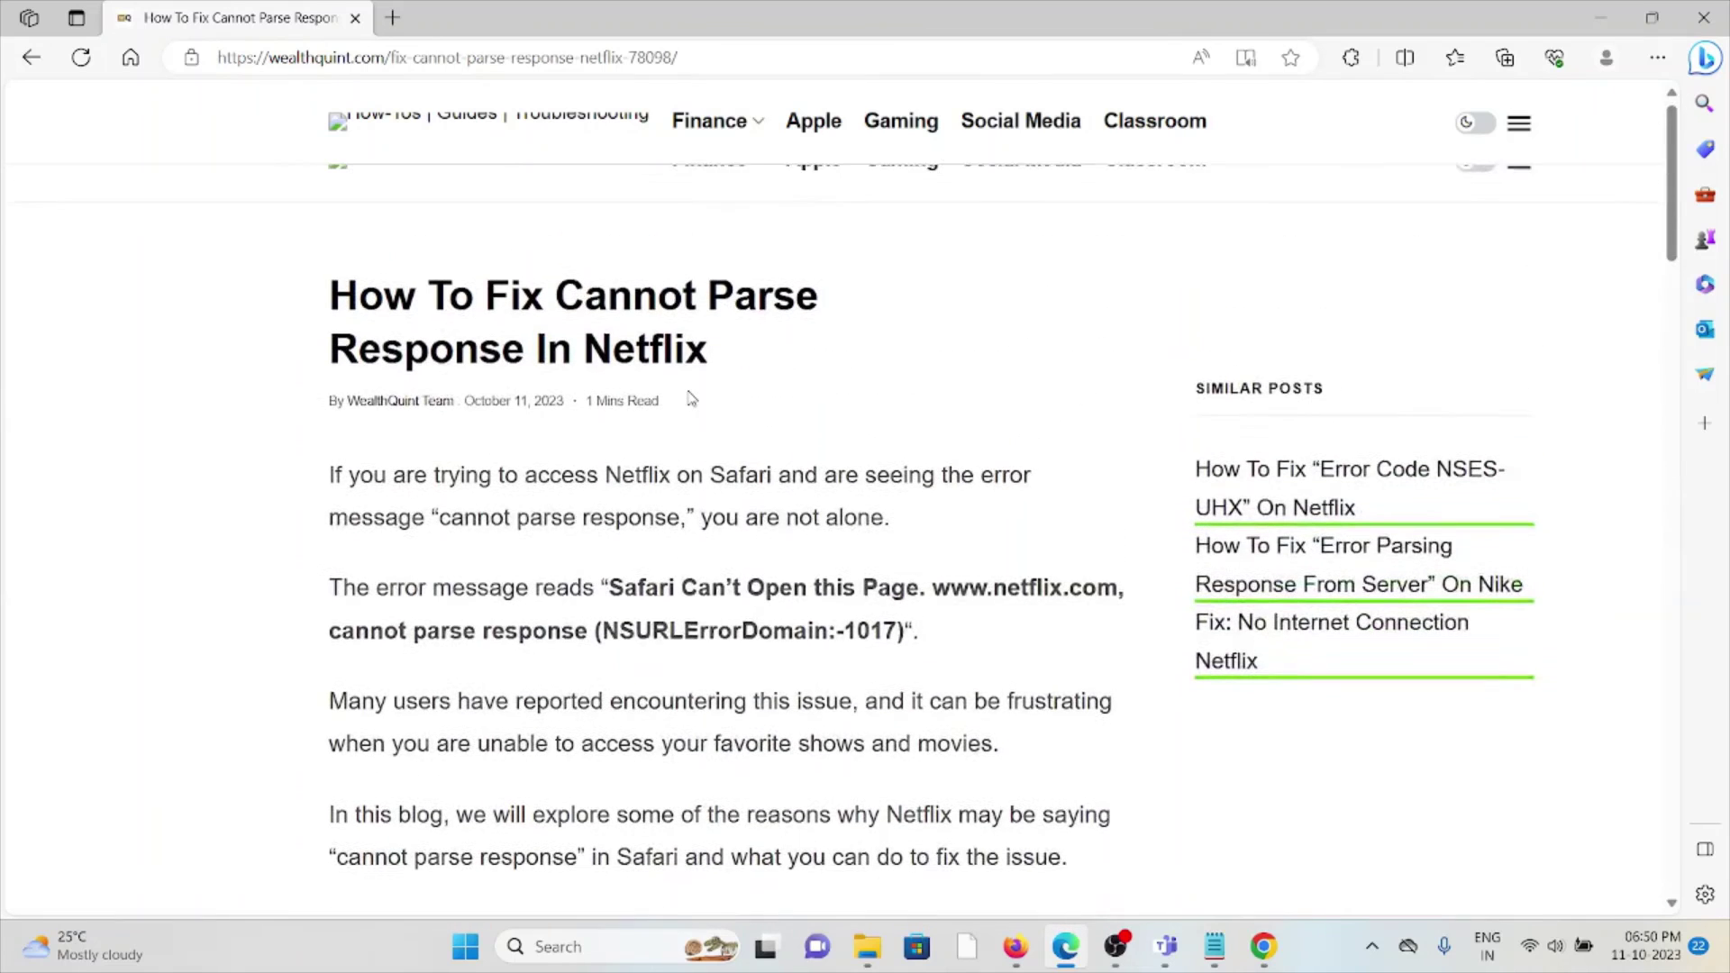